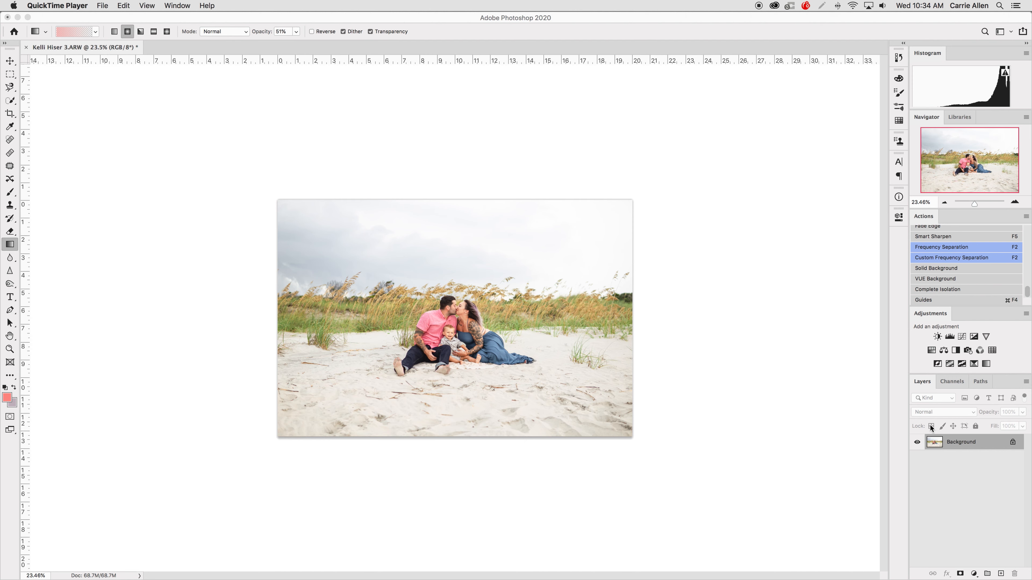
Step: Duplicate the Background layer, then clear the layer selection
{"action": "left_click", "coordinate": [952, 475]}
{"action": "left_click_drag", "start_coordinate": [980, 443], "coordinate": [1001, 573]}
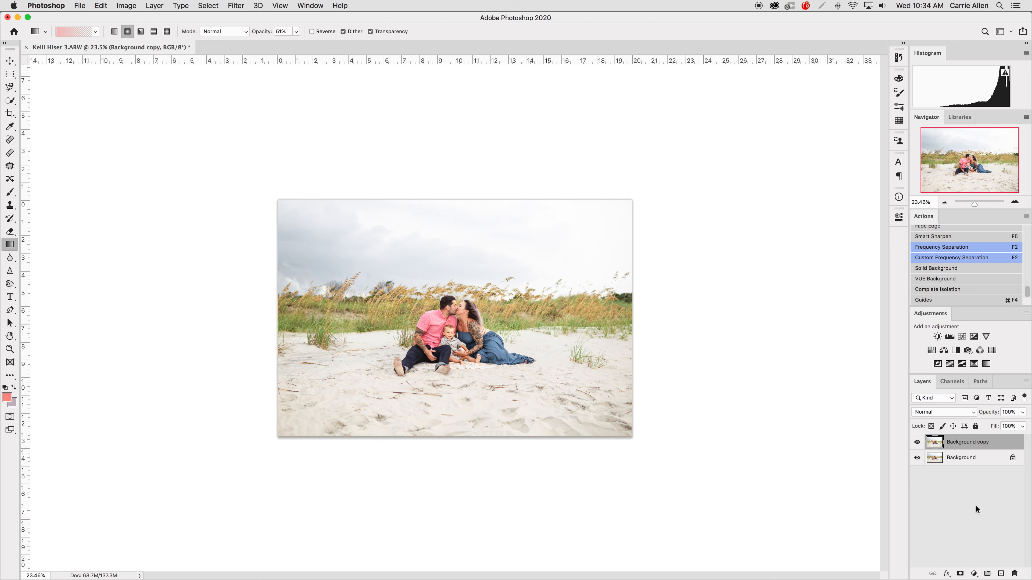
{"action": "left_click", "coordinate": [977, 474]}
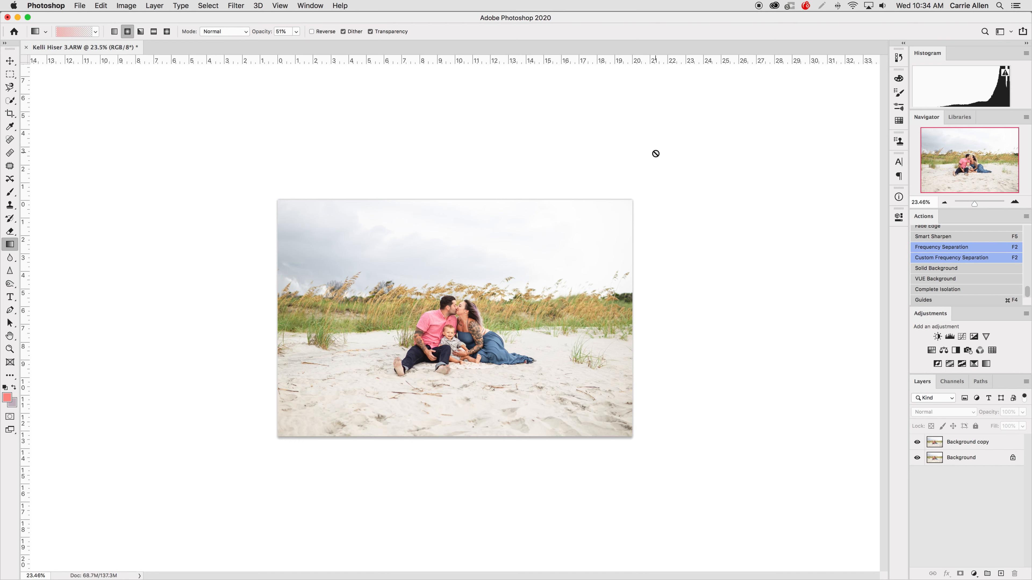
Step: Place the sky image Carolina Sky 89.jpg as an embedded file in the beach photo
{"action": "left_click", "coordinate": [80, 6]}
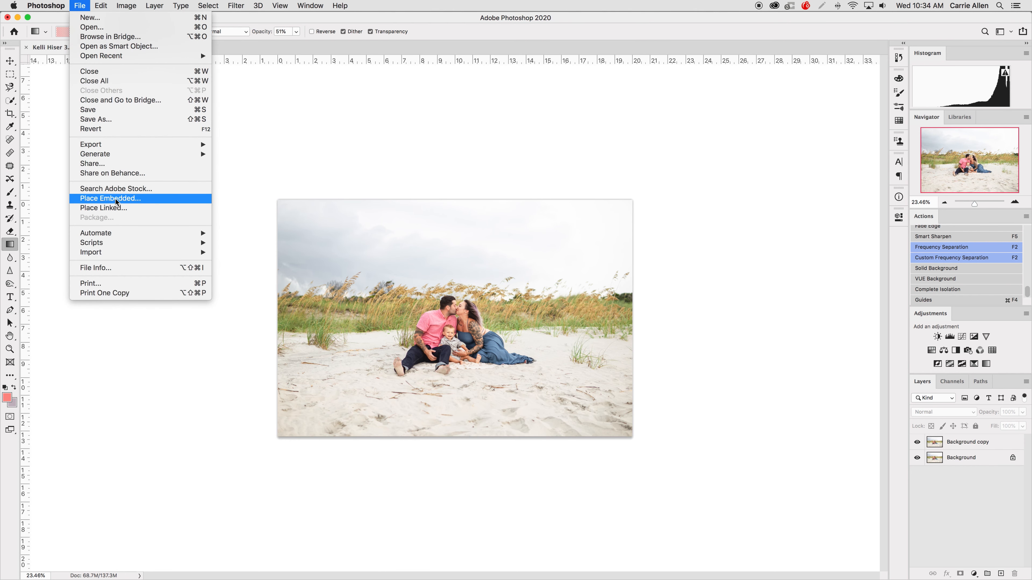
{"action": "left_click", "coordinate": [130, 199]}
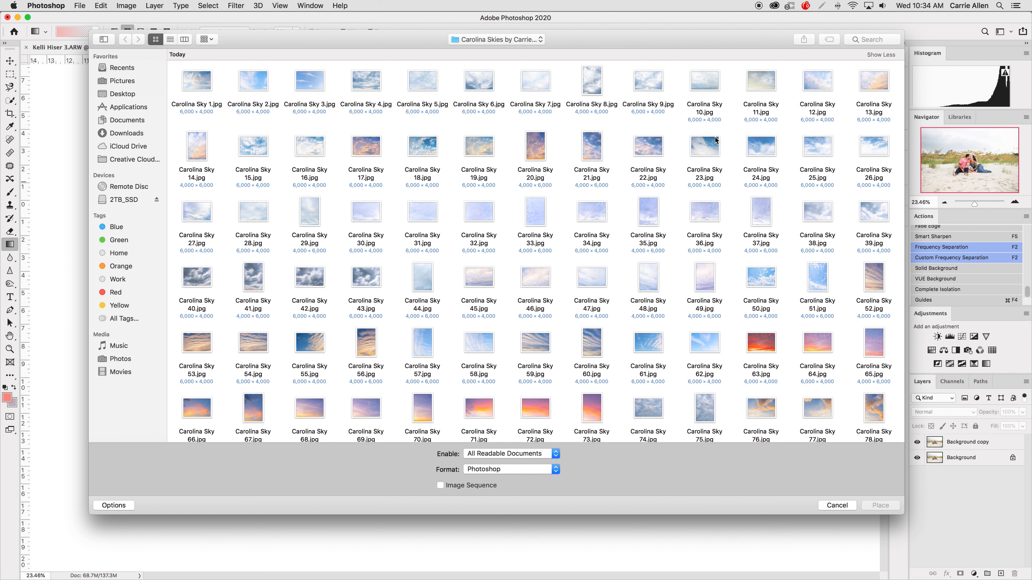
{"action": "scroll", "coordinate": [565, 156], "scroll_direction": "down", "scroll_amount": 5}
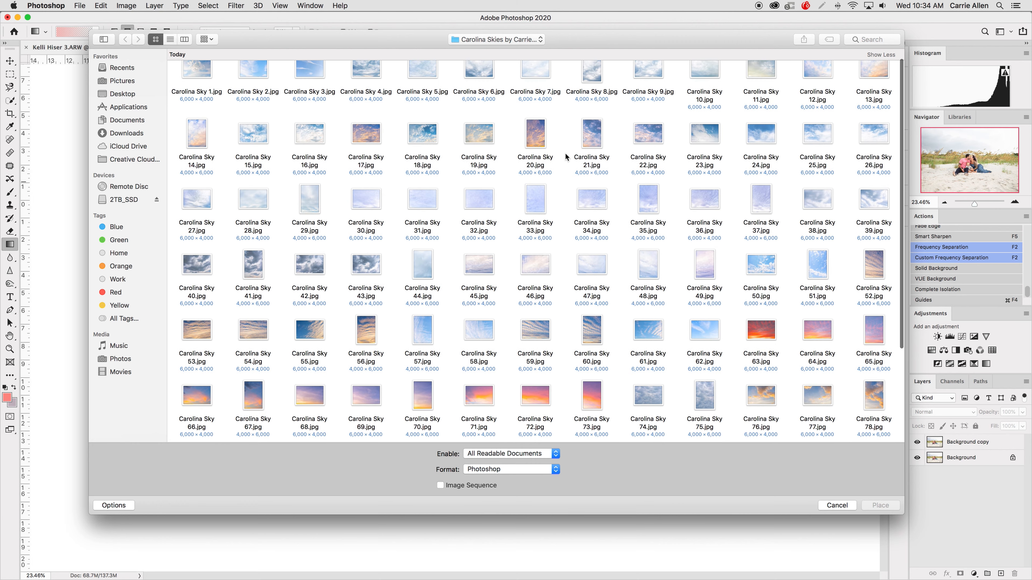
{"action": "scroll", "coordinate": [544, 156], "scroll_direction": "up", "scroll_amount": 5}
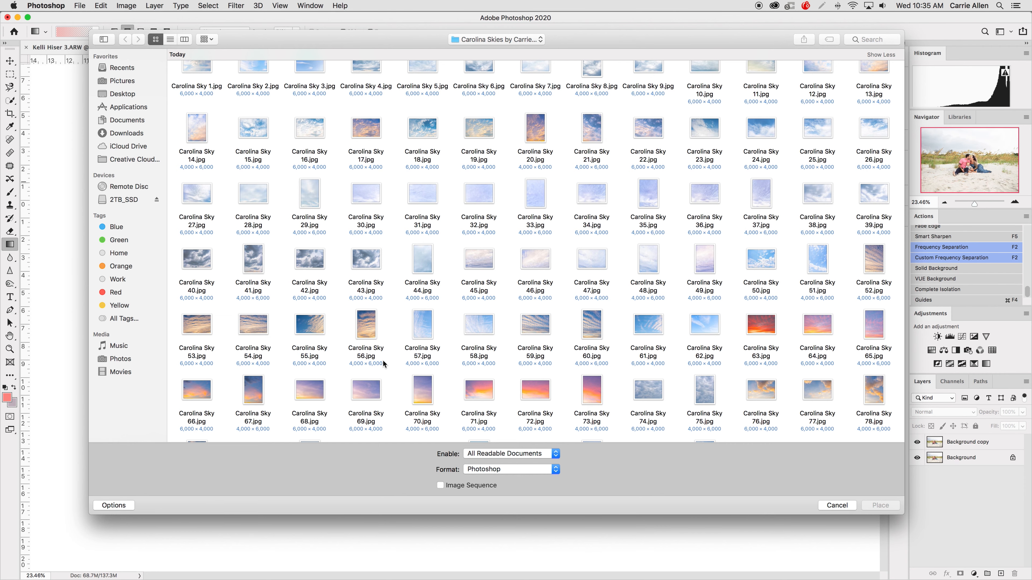
{"action": "scroll", "coordinate": [384, 365], "scroll_direction": "down", "scroll_amount": 3}
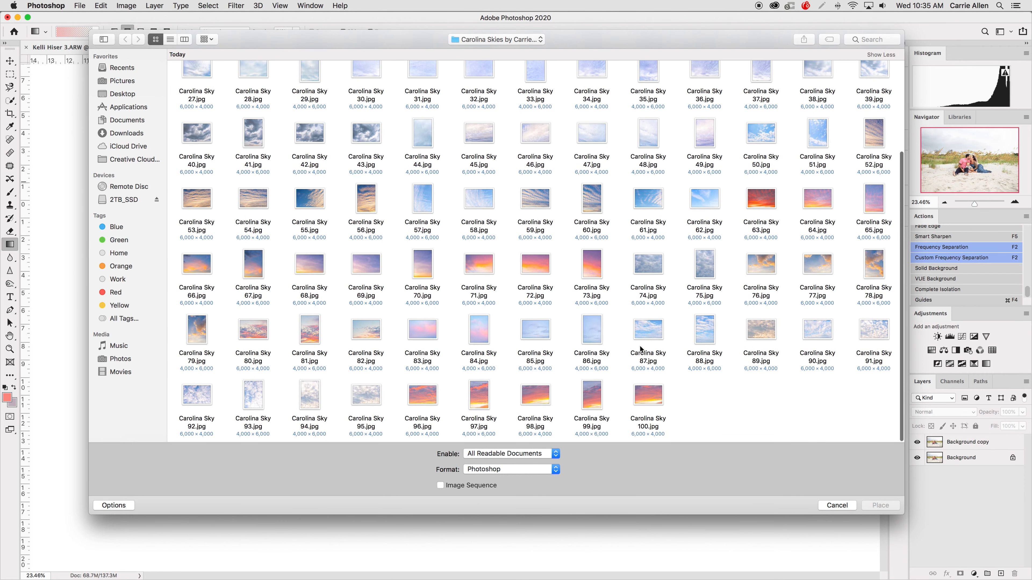
{"action": "left_click", "coordinate": [766, 330]}
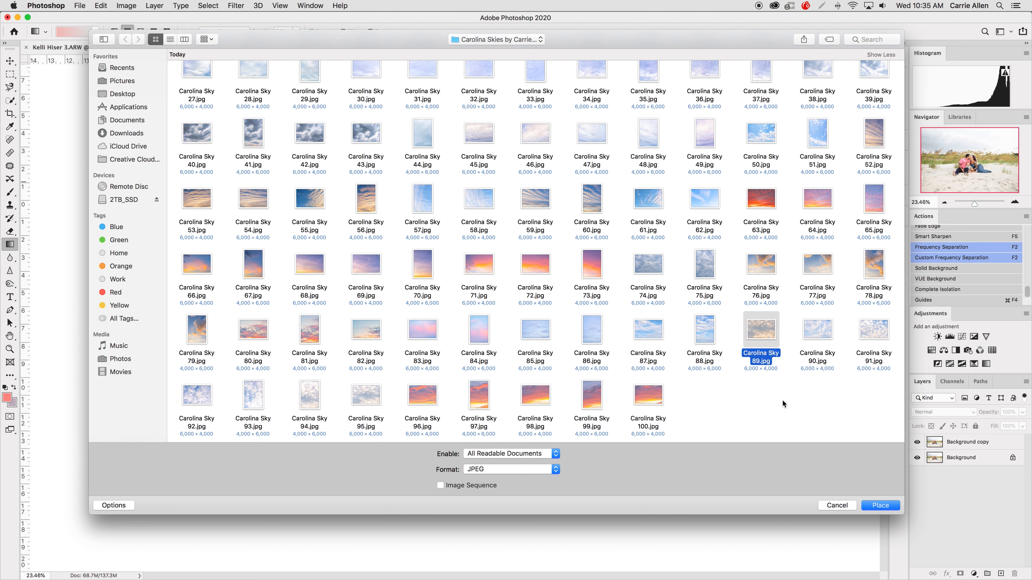
{"action": "left_click", "coordinate": [884, 506]}
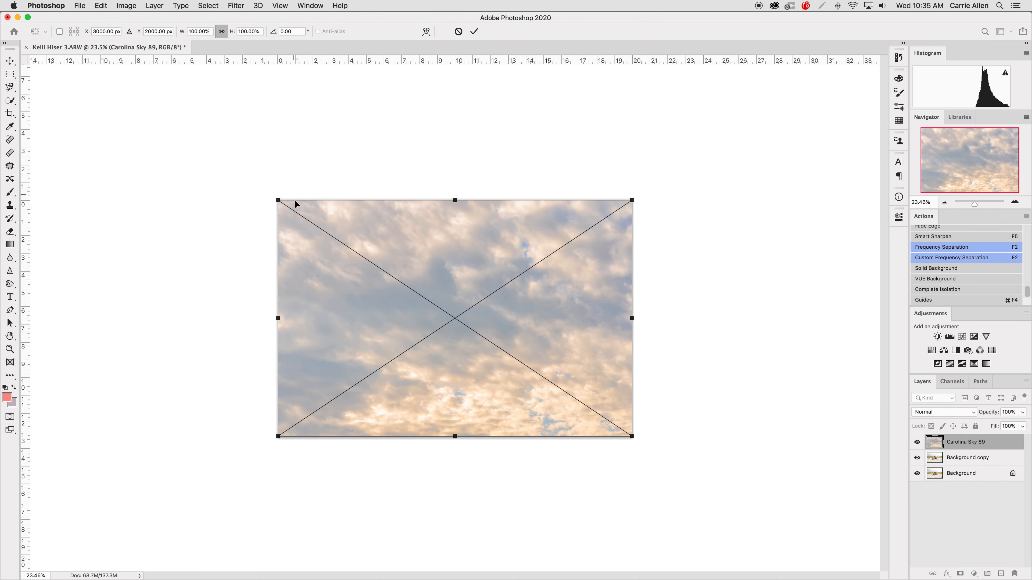
Step: Enlarge the placed sky to about 109% and move it up so its lower edge falls behind the family at the sand line
{"action": "left_click_drag", "start_coordinate": [277, 199], "coordinate": [258, 185]}
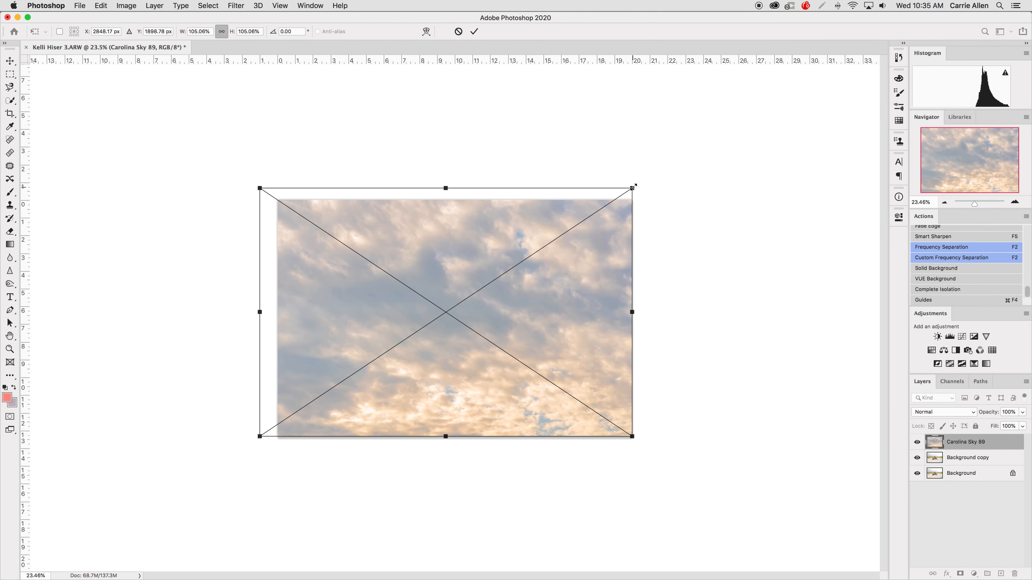
{"action": "left_click_drag", "start_coordinate": [633, 188], "coordinate": [647, 179]}
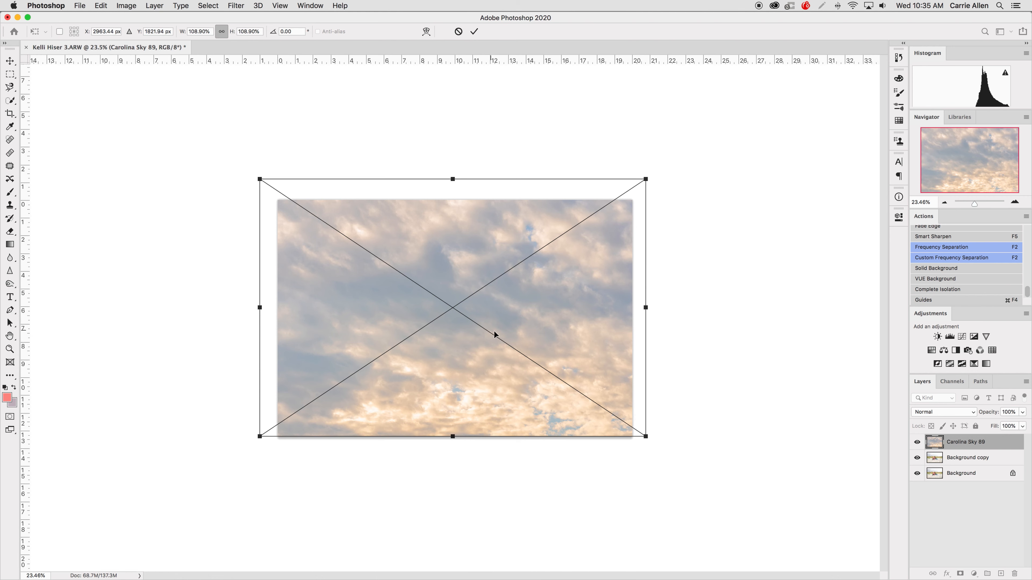
{"action": "left_click_drag", "start_coordinate": [530, 328], "coordinate": [532, 286]}
{"action": "left_click_drag", "start_coordinate": [525, 323], "coordinate": [499, 237]}
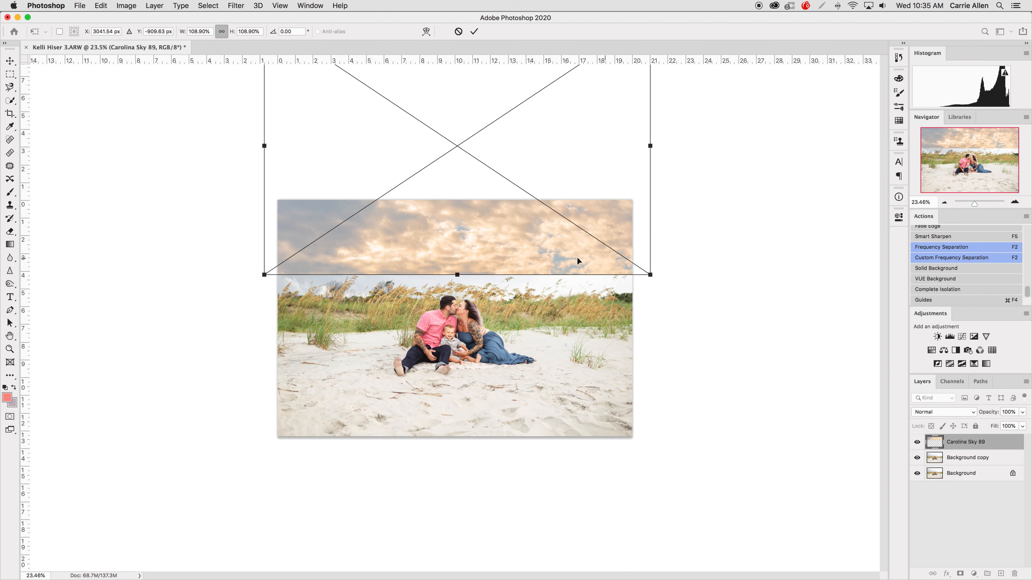
{"action": "left_click_drag", "start_coordinate": [507, 243], "coordinate": [505, 297]}
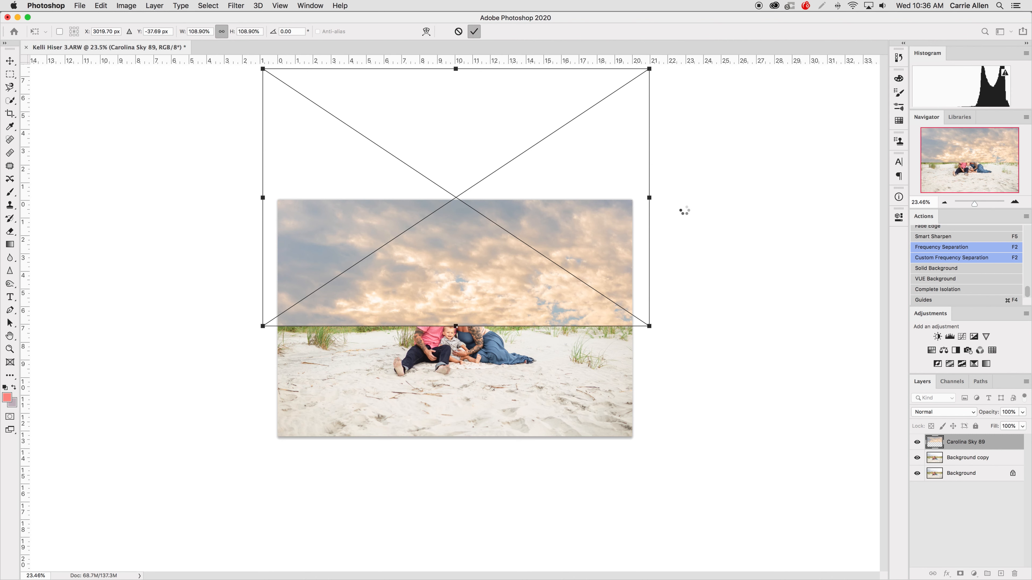
{"action": "key", "text": "Return"}
{"action": "key", "text": "g"}
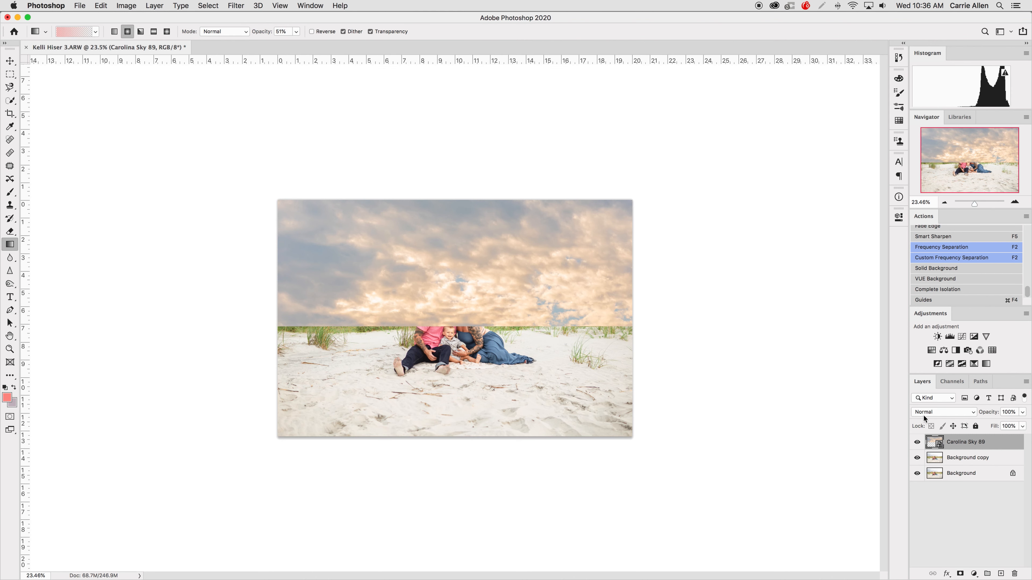
Step: Set the Carolina Sky 89 layer's blend mode to Multiply and add a white layer mask to it
{"action": "left_click", "coordinate": [929, 411]}
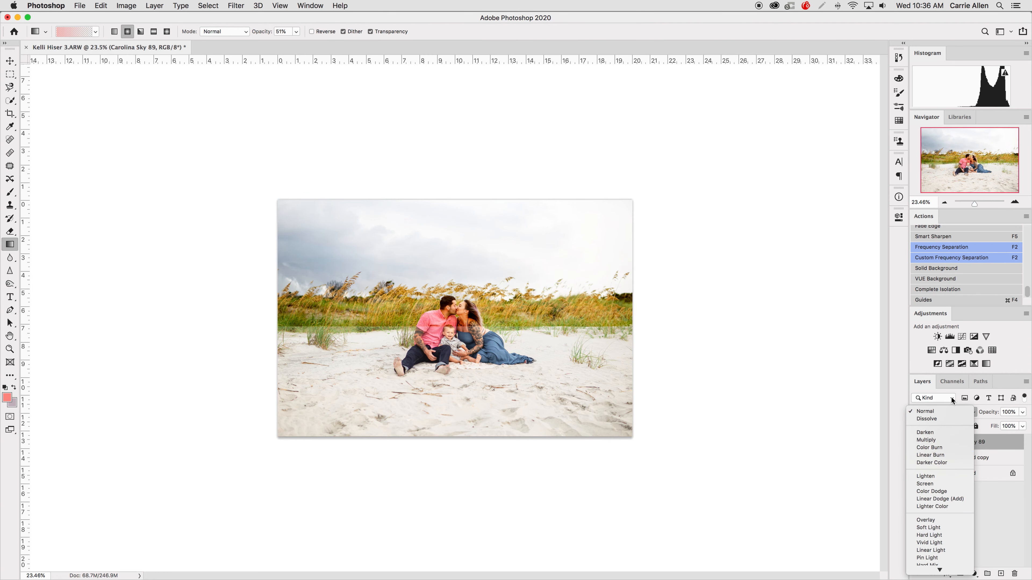
{"action": "left_click", "coordinate": [941, 443]}
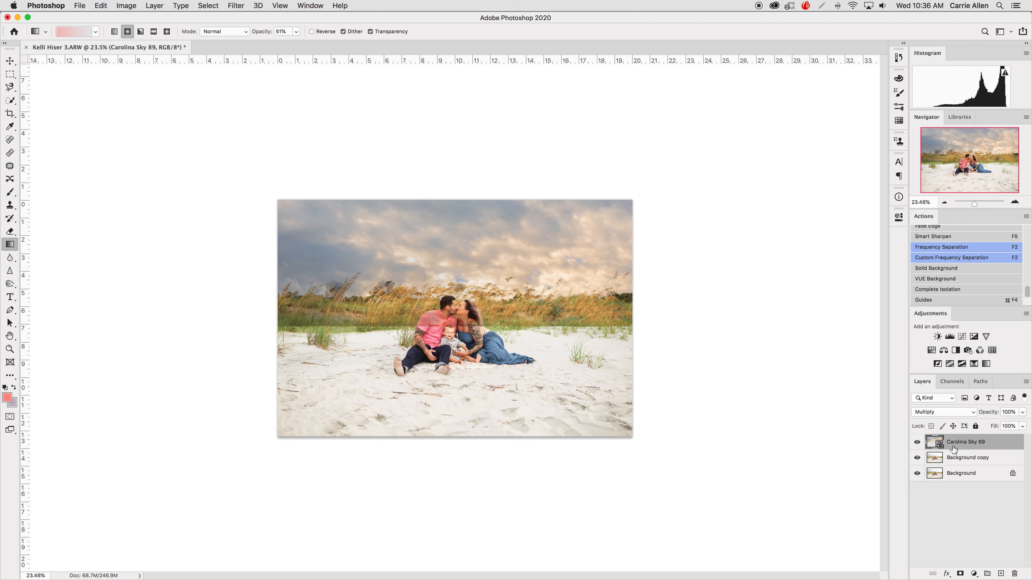
{"action": "left_click", "coordinate": [960, 574]}
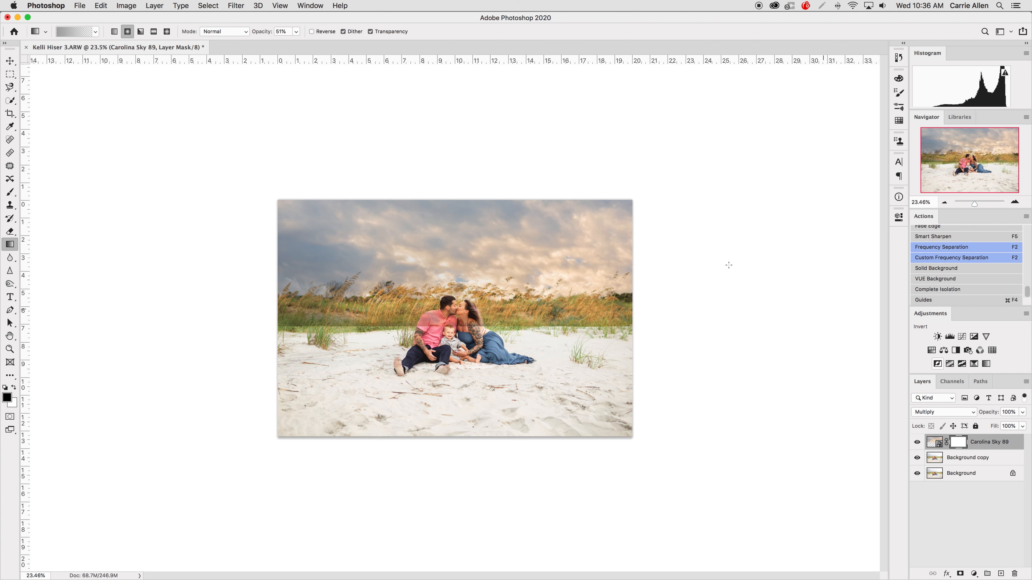
Step: Use Apply Image on the sky's mask with the Background copy layer, RGB channel, Multiply blending and 100% opacity
{"action": "left_click", "coordinate": [126, 6]}
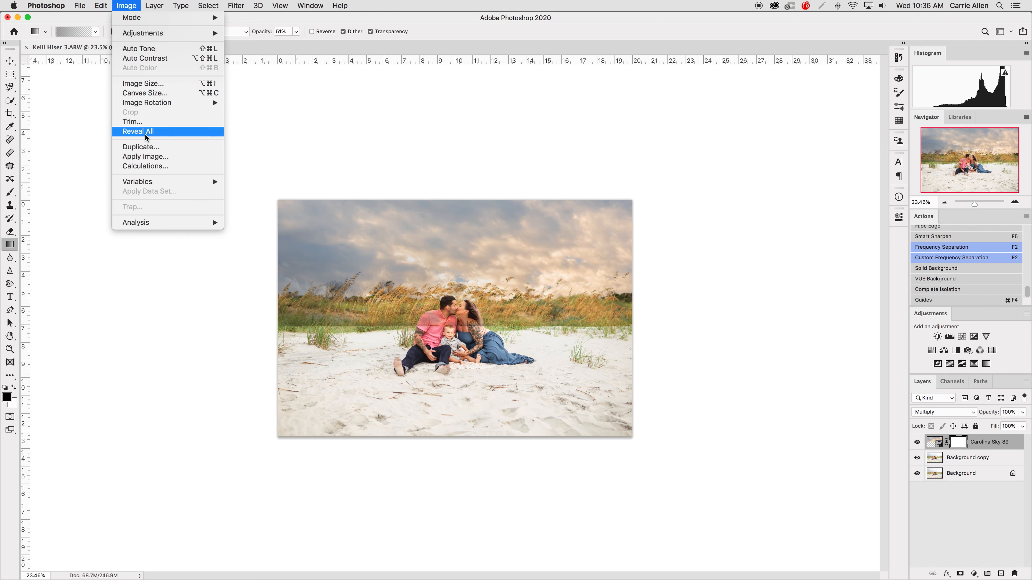
{"action": "left_click", "coordinate": [142, 156]}
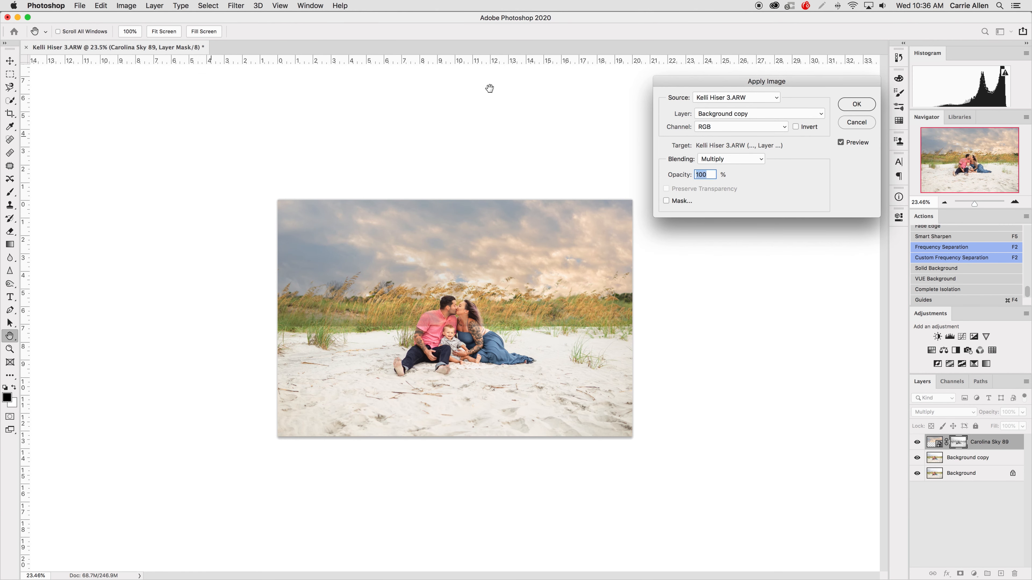
{"action": "left_click", "coordinate": [768, 114]}
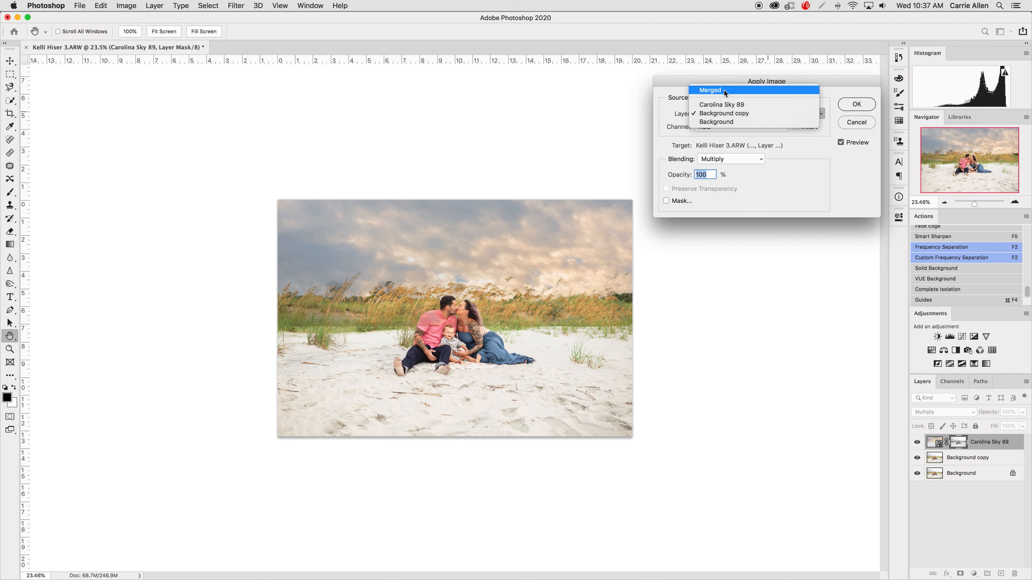
{"action": "left_click", "coordinate": [735, 114]}
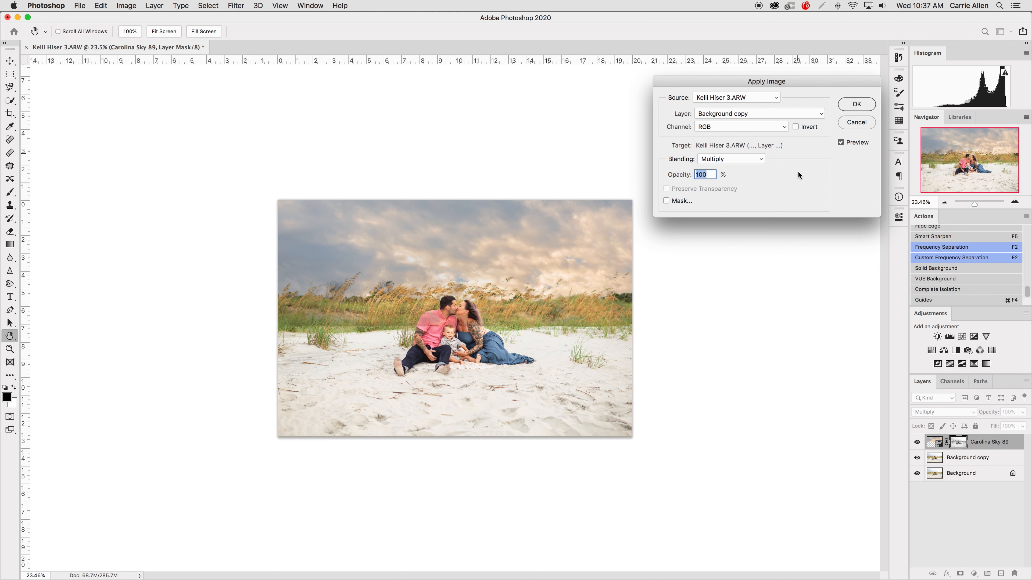
{"action": "left_click", "coordinate": [857, 105]}
{"action": "key", "text": "g"}
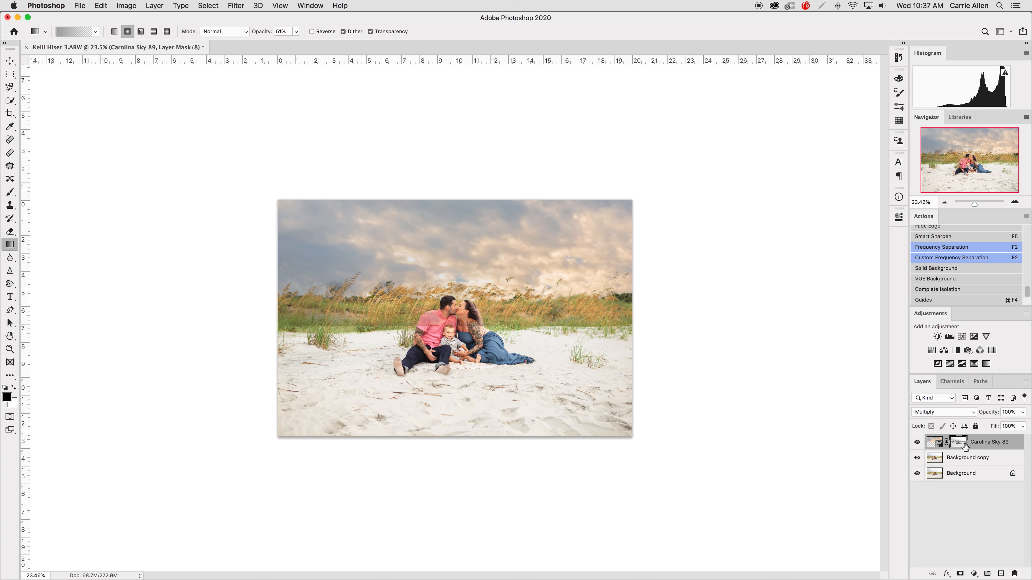
Step: Unlink the sky image from its layer mask and select the image with the Move tool
{"action": "left_click", "coordinate": [946, 442]}
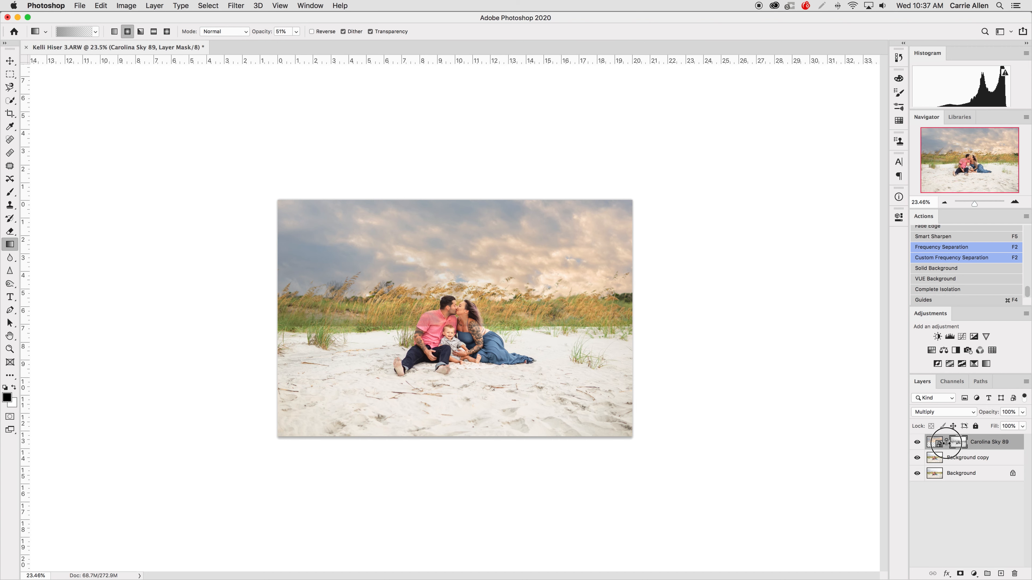
{"action": "left_click", "coordinate": [931, 444]}
{"action": "left_click", "coordinate": [10, 61]}
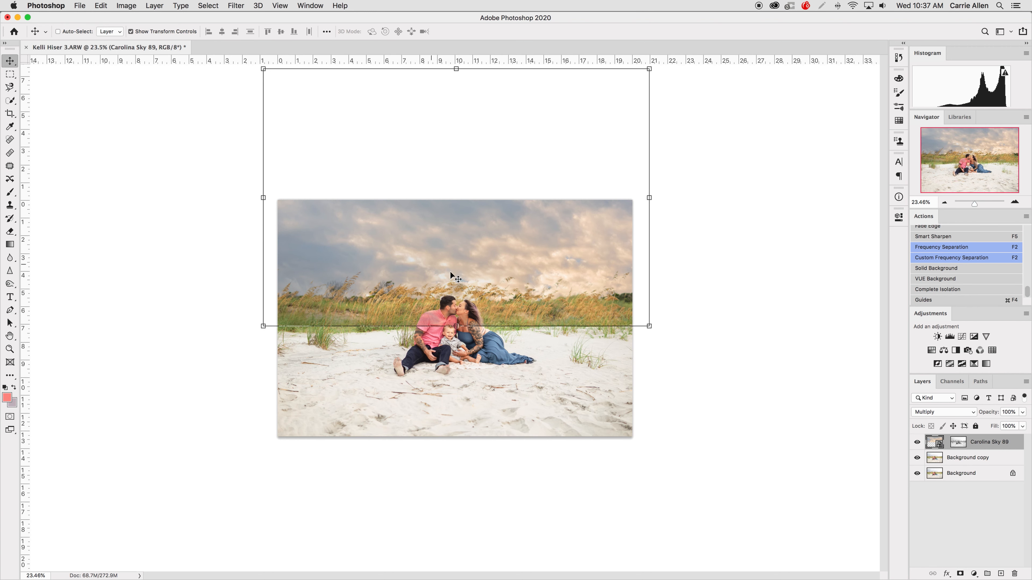
Step: Reposition the sky independently of its mask and enlarge it to about 124%, keeping its lower edge near the sand line
{"action": "left_click_drag", "start_coordinate": [451, 277], "coordinate": [472, 268]}
{"action": "left_click_drag", "start_coordinate": [472, 265], "coordinate": [538, 283]}
{"action": "mouse_move", "coordinate": [473, 286]}
{"action": "left_mouse_down"}
{"action": "mouse_move", "coordinate": [465, 271]}
{"action": "mouse_move", "coordinate": [473, 279]}
{"action": "left_mouse_up"}
{"action": "left_click_drag", "start_coordinate": [278, 311], "coordinate": [244, 323]}
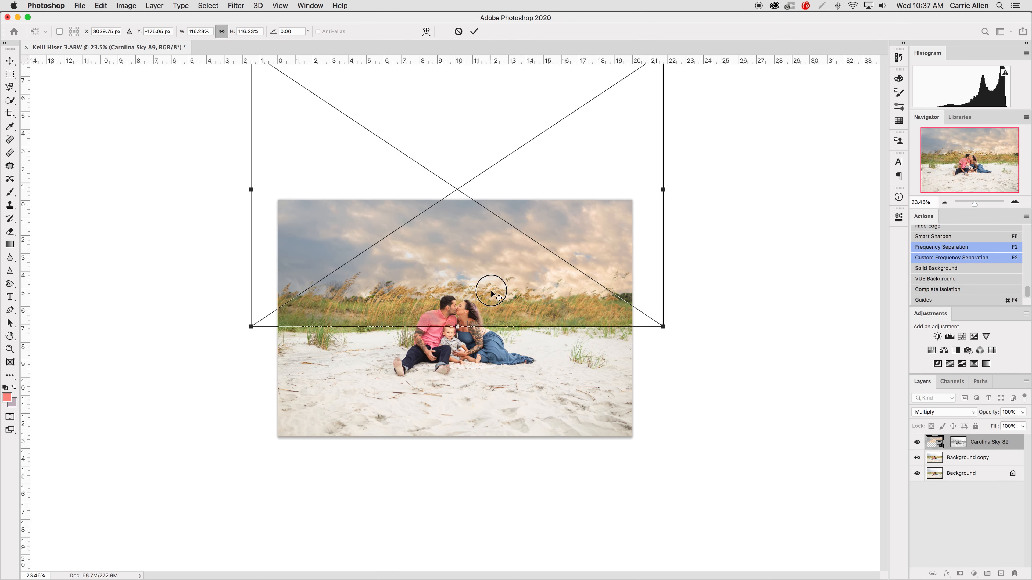
{"action": "left_click_drag", "start_coordinate": [491, 290], "coordinate": [516, 280]}
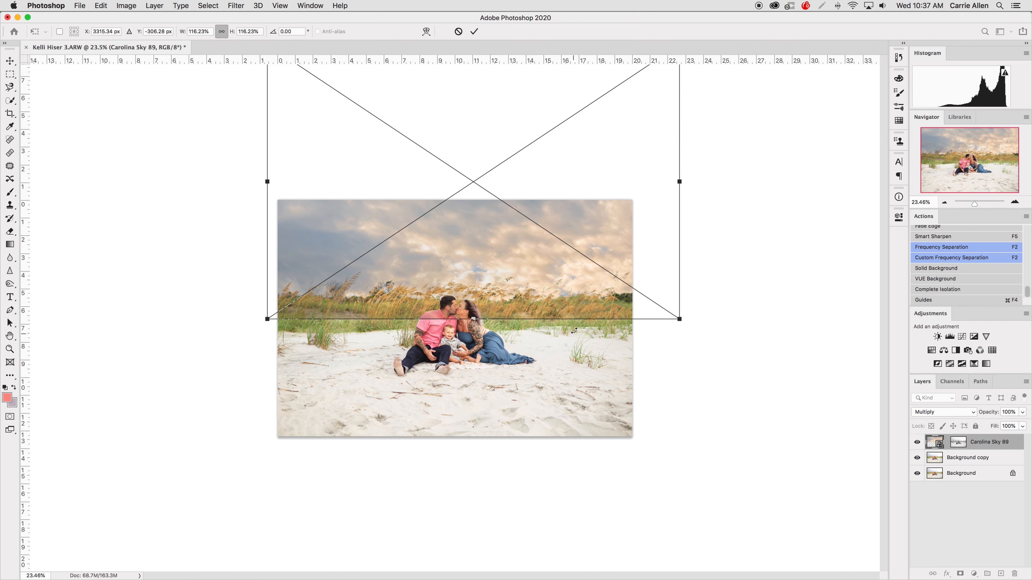
{"action": "left_click_drag", "start_coordinate": [266, 318], "coordinate": [238, 338]}
{"action": "left_click_drag", "start_coordinate": [511, 299], "coordinate": [566, 279]}
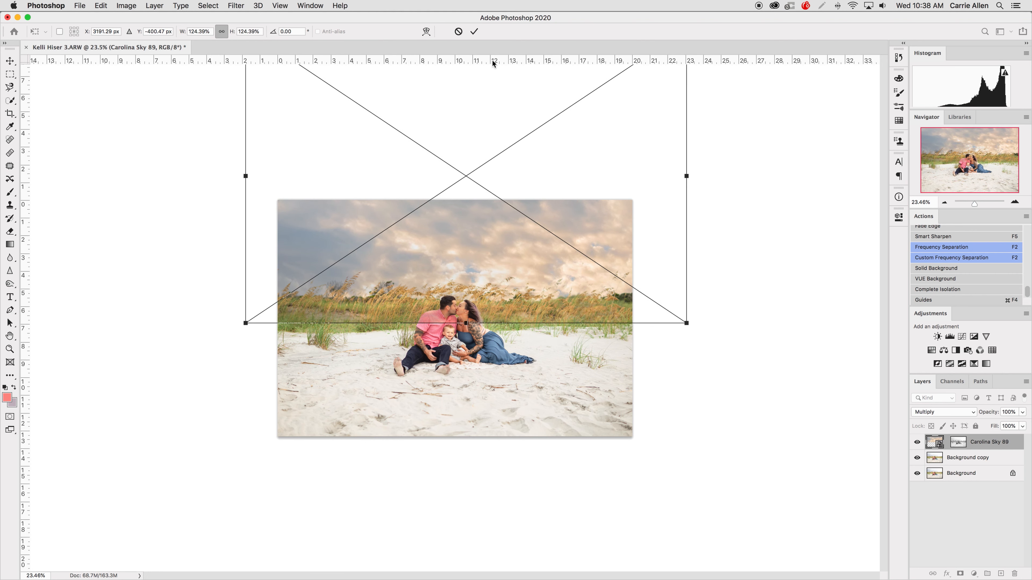
{"action": "left_click", "coordinate": [473, 32]}
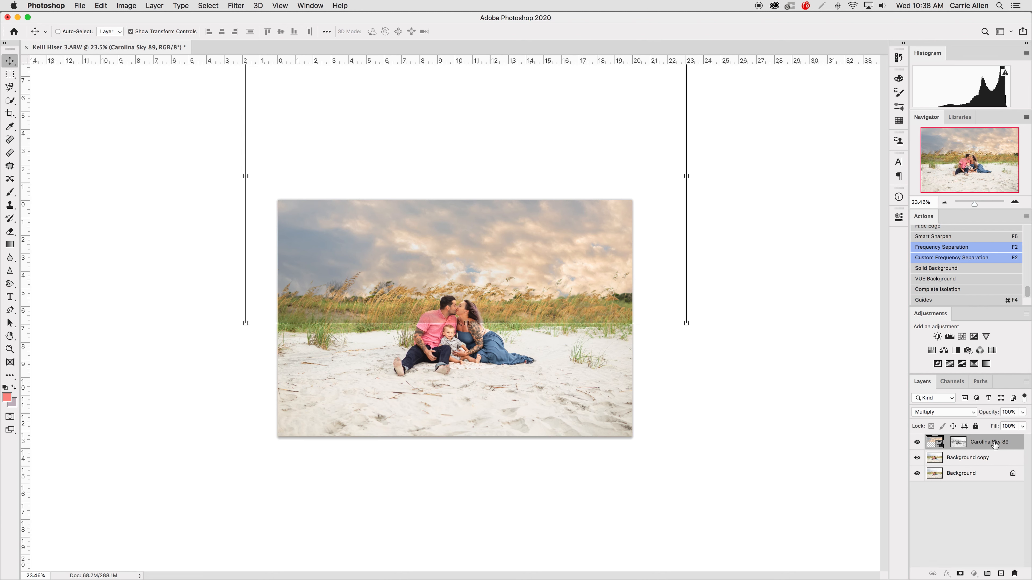
Step: Put the Carolina Sky 89 layer into a new group and add a white layer mask to the group
{"action": "left_click_drag", "start_coordinate": [996, 444], "coordinate": [988, 574]}
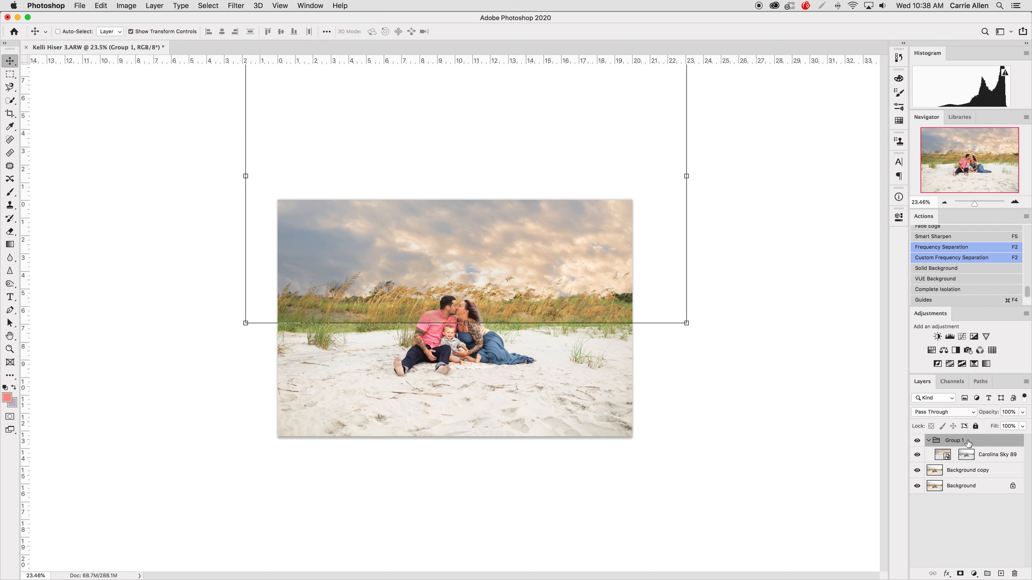
{"action": "left_click", "coordinate": [960, 573]}
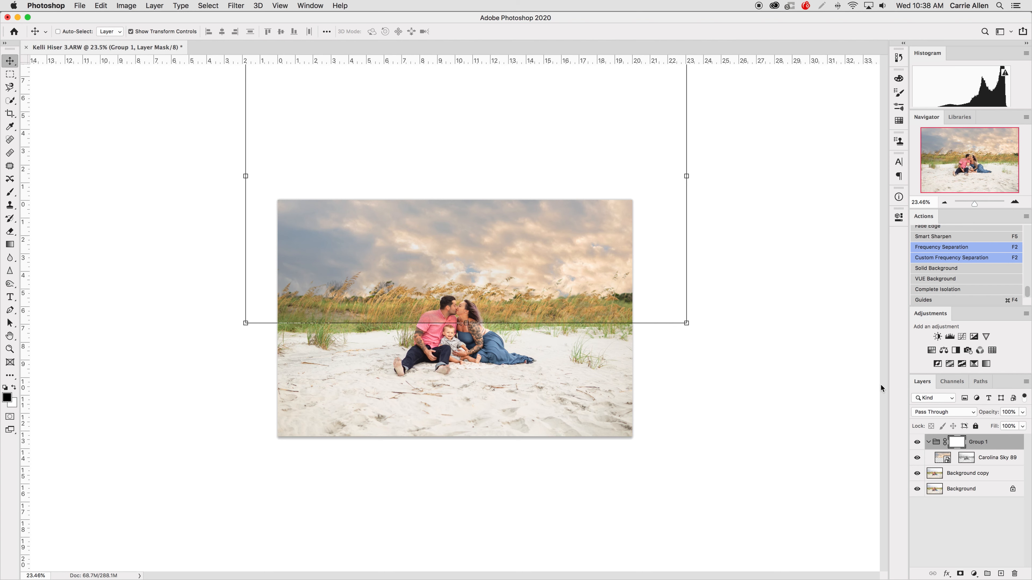
Step: Set up the Brush tool for the group mask with black as foreground color, 100% flow and a size of 800
{"action": "left_click", "coordinate": [10, 192]}
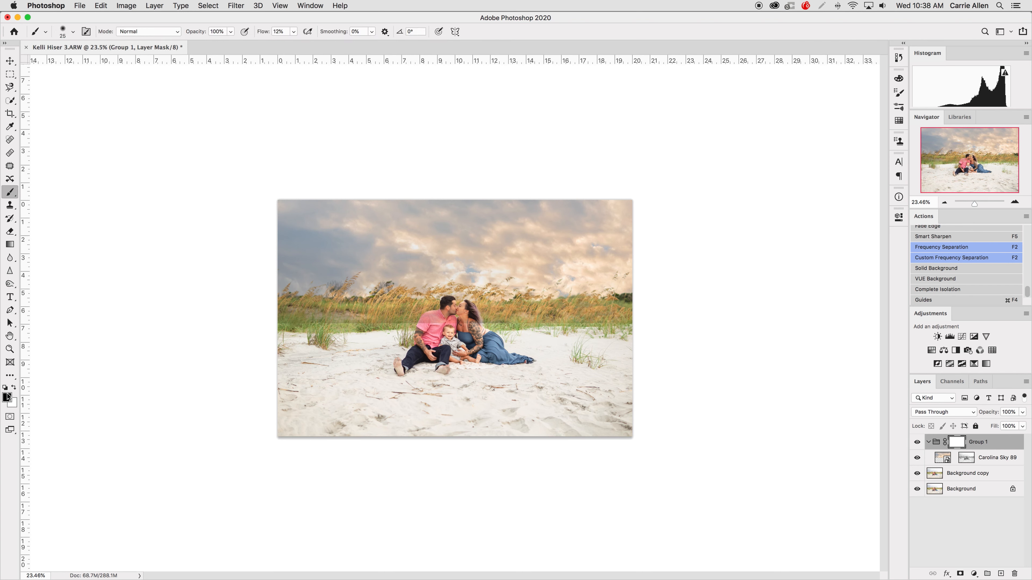
{"action": "left_click", "coordinate": [8, 402]}
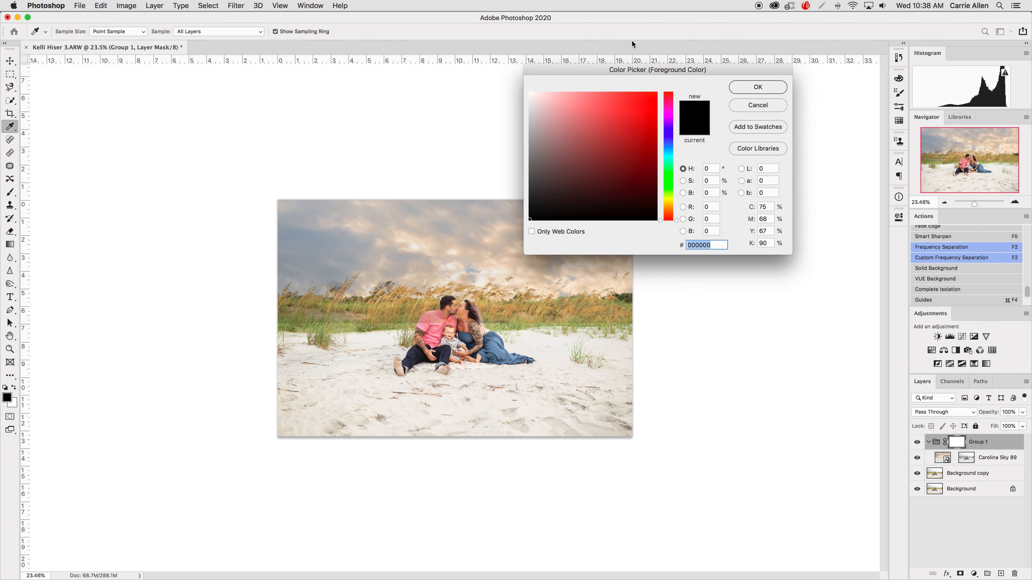
{"action": "left_click", "coordinate": [758, 86]}
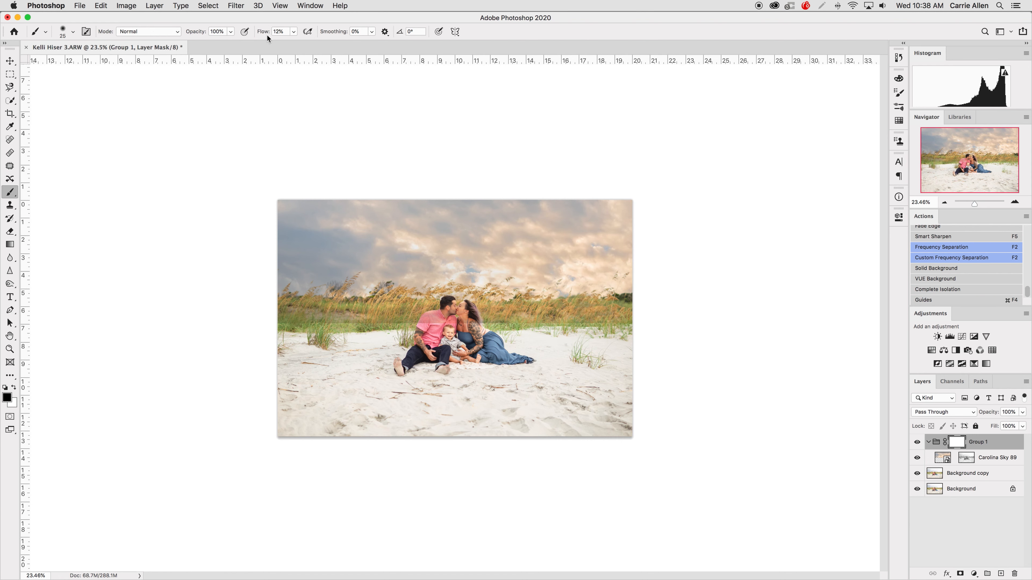
{"action": "left_click_drag", "start_coordinate": [263, 31], "coordinate": [495, 29]}
{"action": "key", "text": "bracketright"}
{"action": "key", "text": "bracketleft"}
{"action": "key", "text": "bracketleft"}
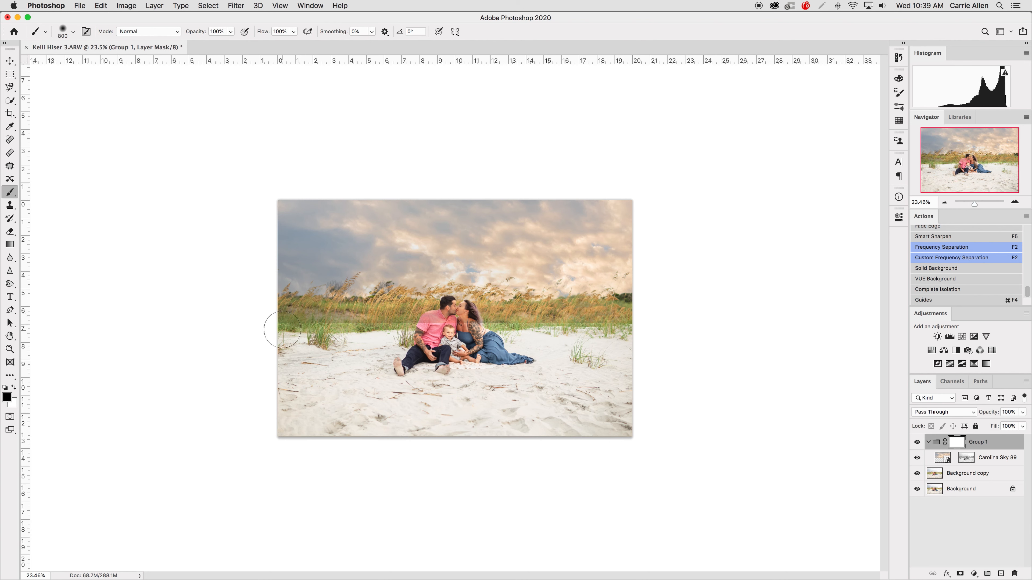
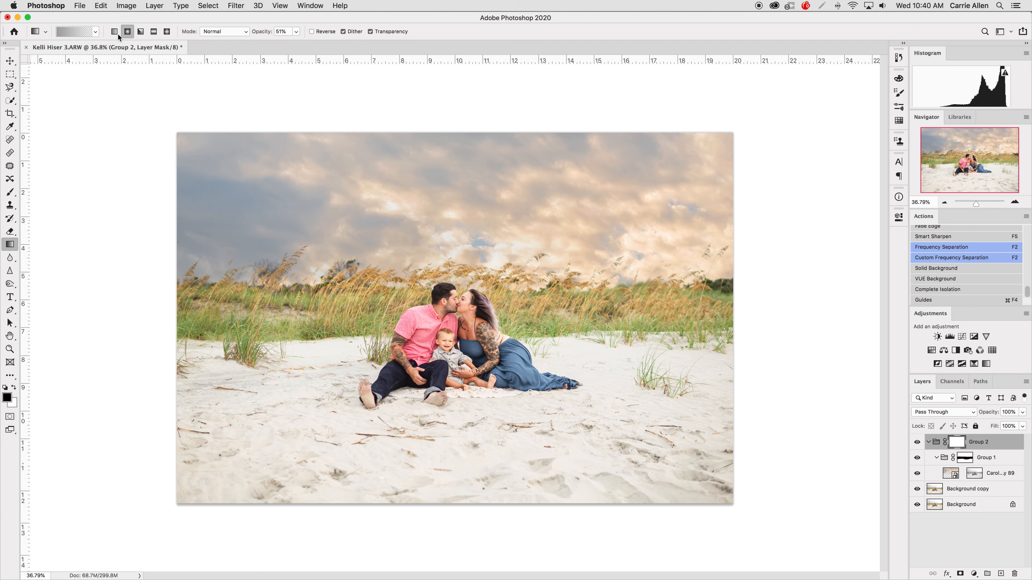
Step: Fade the sky over the family with a linear and a radial gradient on the Group 2 mask, each running upward from the couple
{"action": "left_click", "coordinate": [115, 31]}
{"action": "left_click_drag", "start_coordinate": [457, 323], "coordinate": [466, 157]}
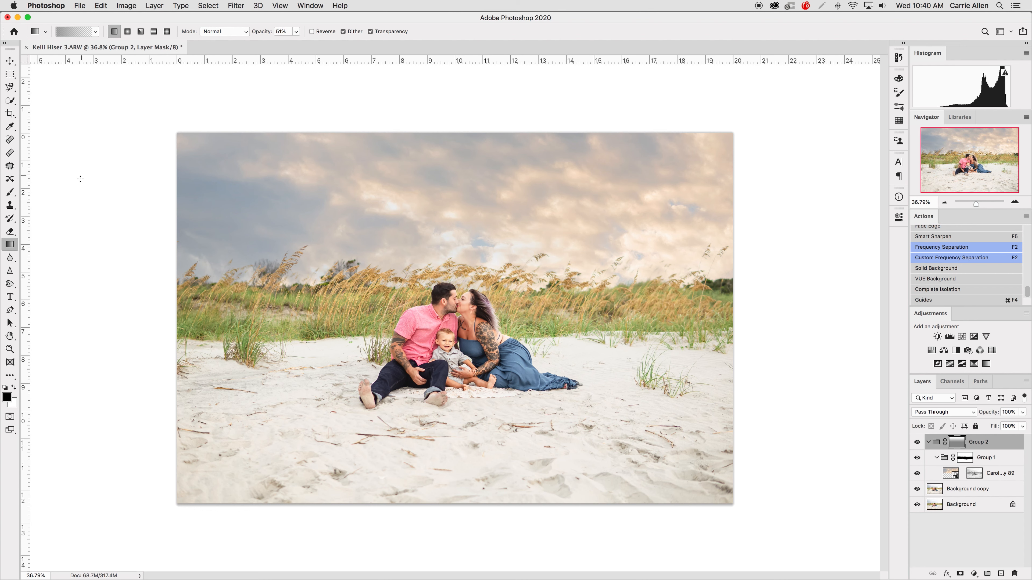
{"action": "left_click", "coordinate": [128, 31]}
{"action": "left_click_drag", "start_coordinate": [454, 329], "coordinate": [445, 34]}
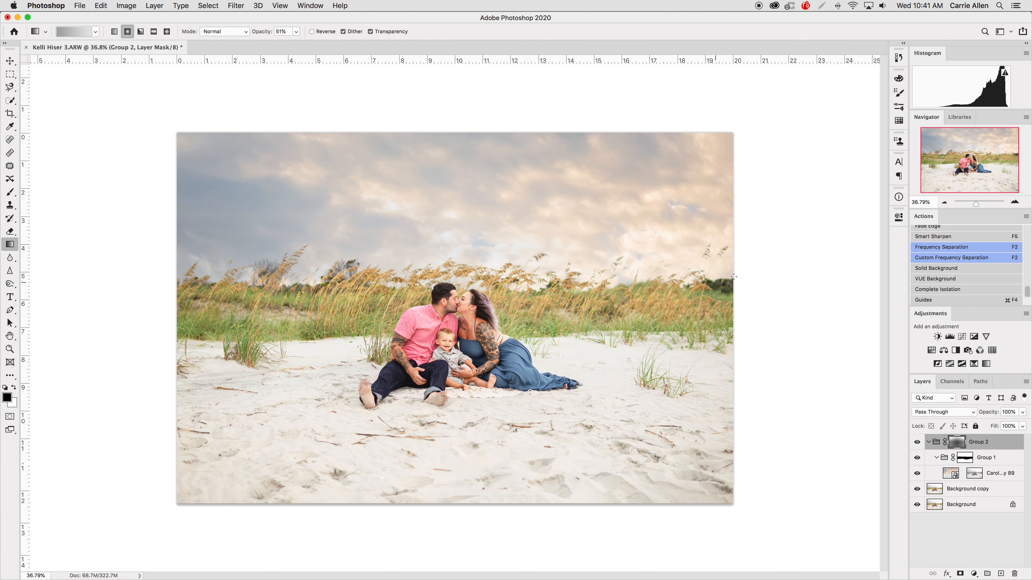
{"action": "left_click", "coordinate": [928, 442]}
{"action": "left_click_drag", "start_coordinate": [985, 447], "coordinate": [1002, 573]}
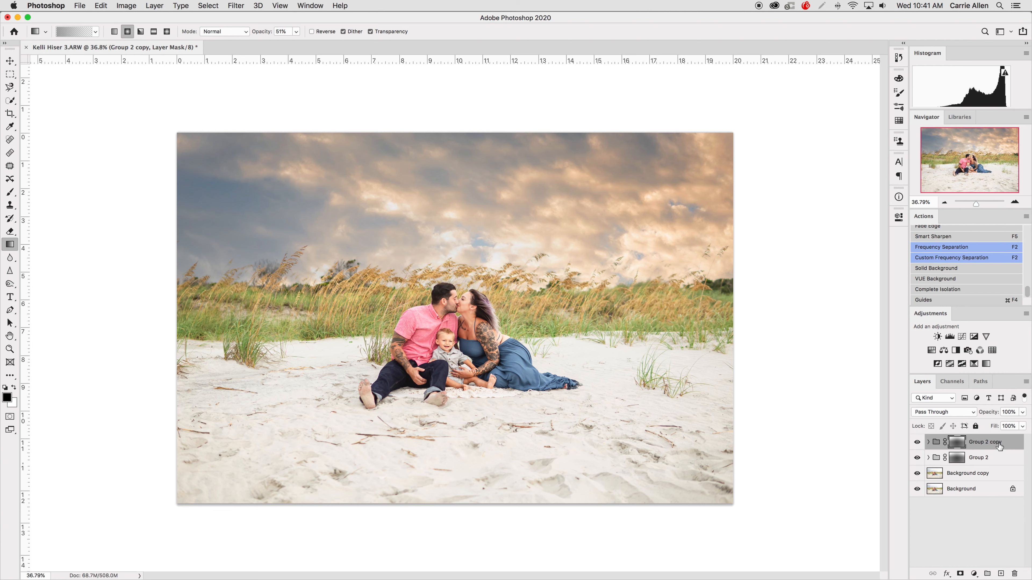
{"action": "key", "text": "BackSpace"}
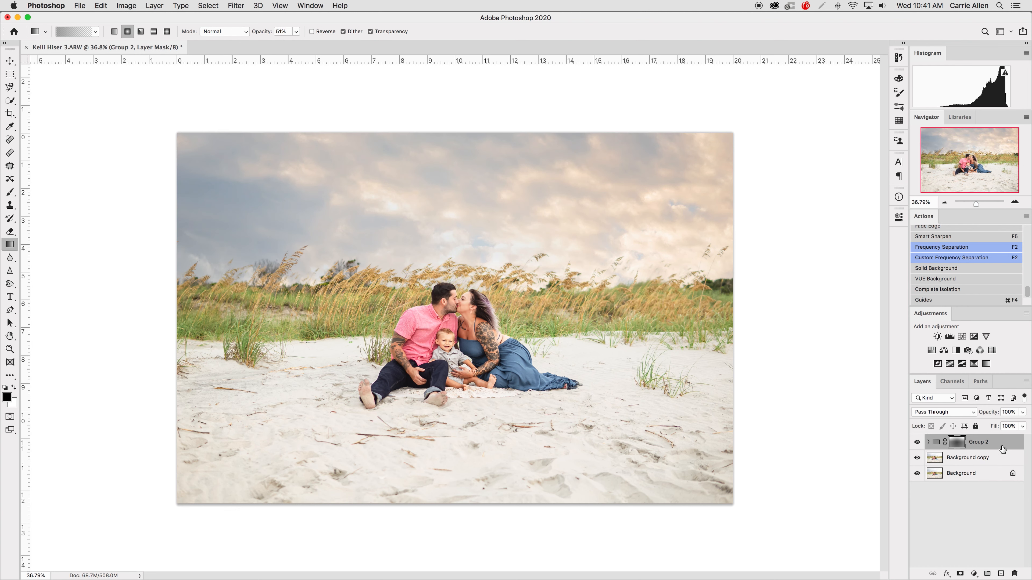
{"action": "left_click", "coordinate": [929, 442]}
Step: Apply a Gaussian Blur to the Carolina Sky 89 image so its softness suits the blurred background grass
{"action": "left_click", "coordinate": [949, 475]}
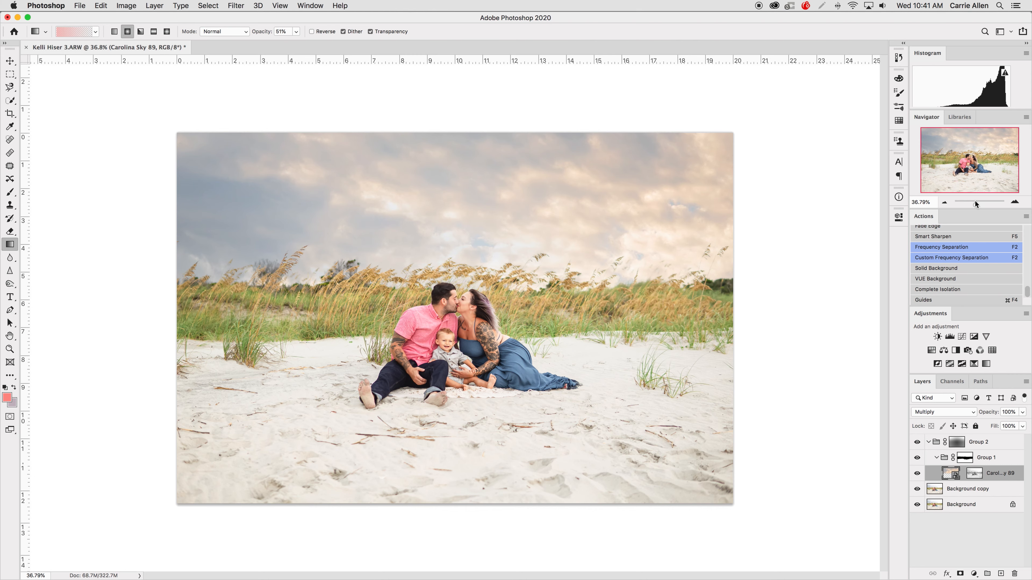
{"action": "left_click_drag", "start_coordinate": [976, 203], "coordinate": [984, 203]}
{"action": "left_click_drag", "start_coordinate": [971, 160], "coordinate": [1021, 158]}
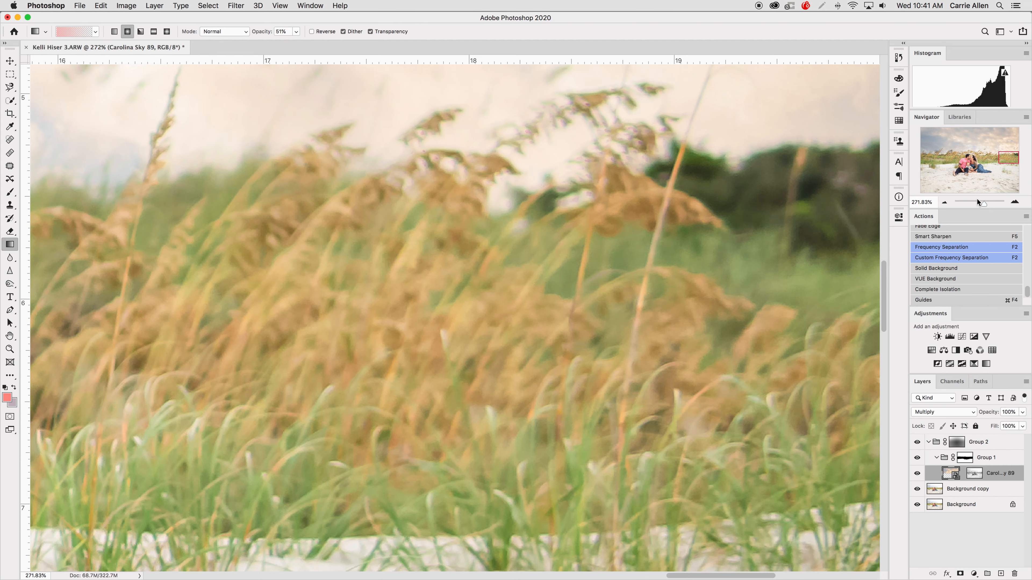
{"action": "left_click_drag", "start_coordinate": [977, 200], "coordinate": [977, 204]}
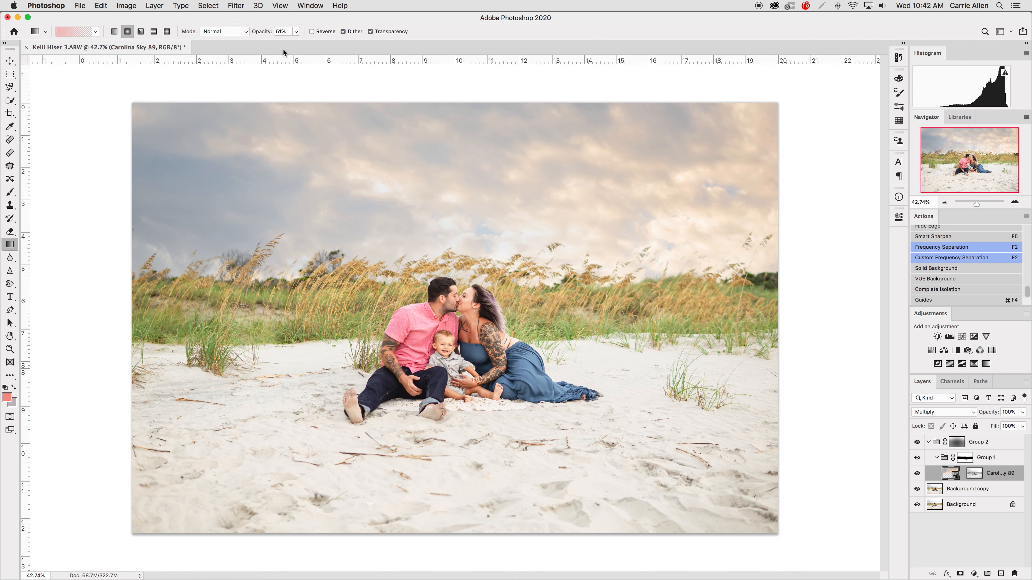
{"action": "left_click", "coordinate": [235, 6]}
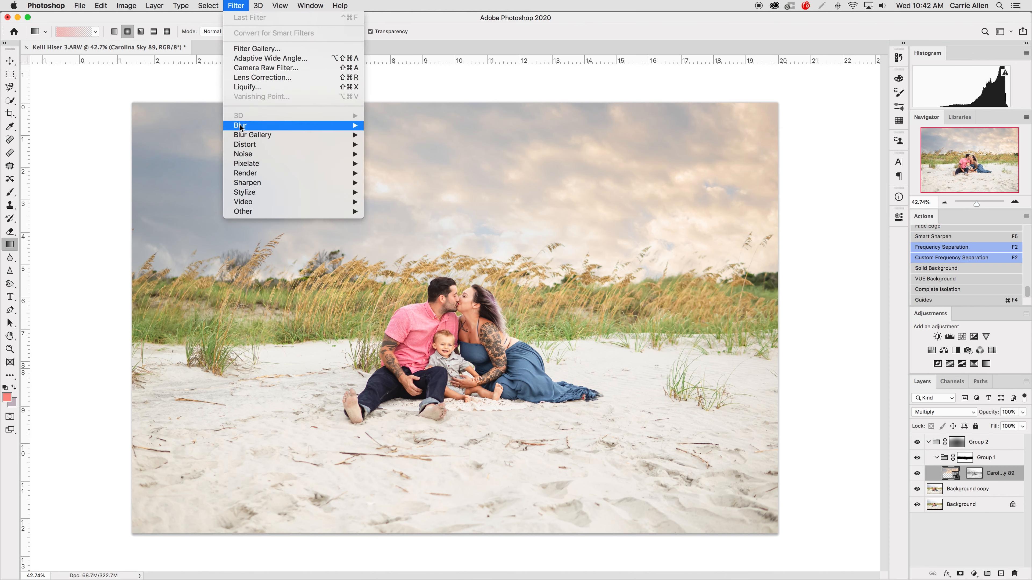
{"action": "mouse_move", "coordinate": [241, 126]}
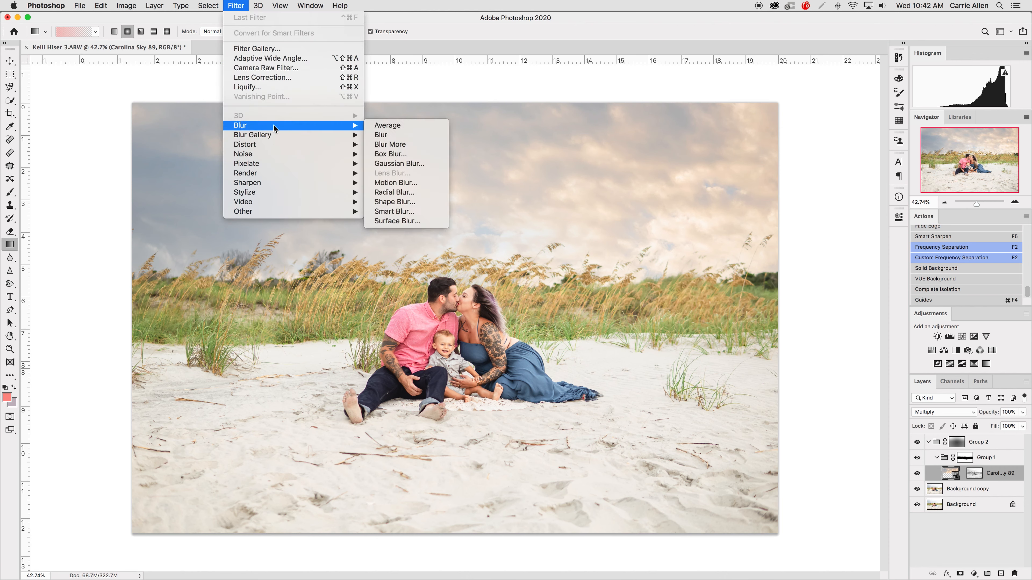
{"action": "left_click", "coordinate": [383, 165]}
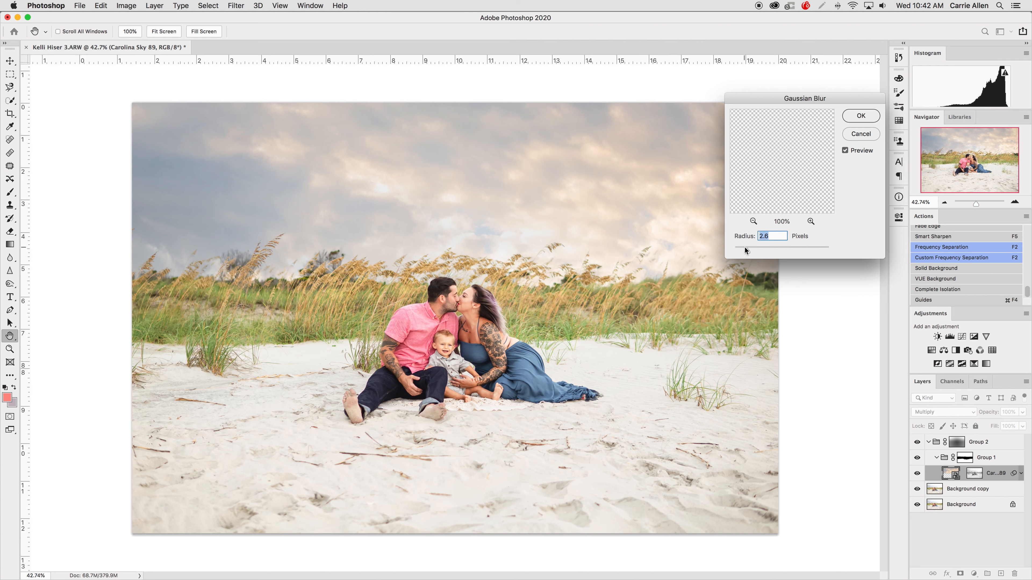
{"action": "left_click_drag", "start_coordinate": [747, 250], "coordinate": [776, 250]}
{"action": "left_click_drag", "start_coordinate": [779, 249], "coordinate": [770, 251]}
{"action": "left_click_drag", "start_coordinate": [757, 248], "coordinate": [758, 250]}
{"action": "left_click", "coordinate": [867, 122]}
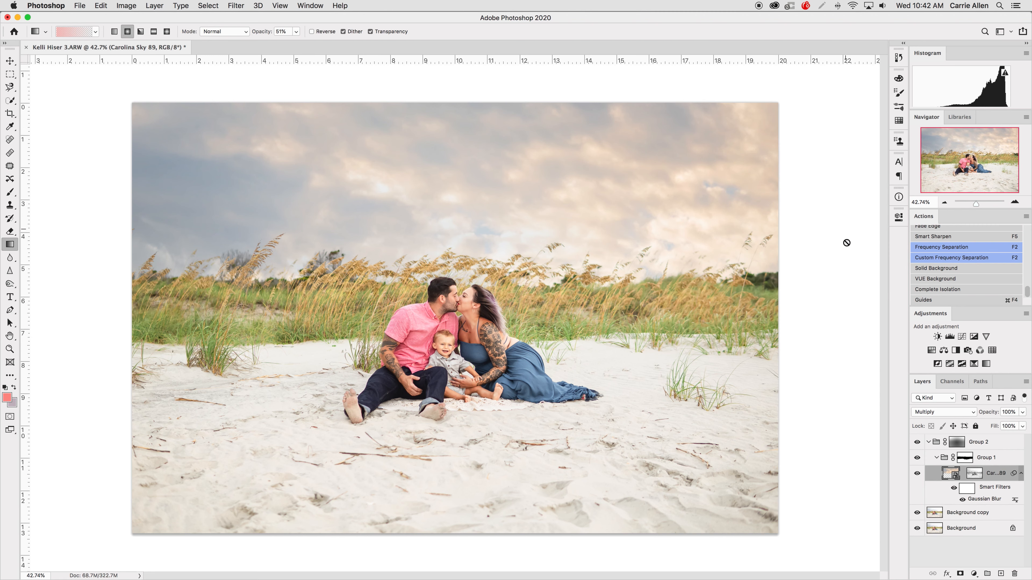
Step: Duplicate Group 2 to strengthen the sky and set the copy's opacity to 41%
{"action": "left_click", "coordinate": [989, 442]}
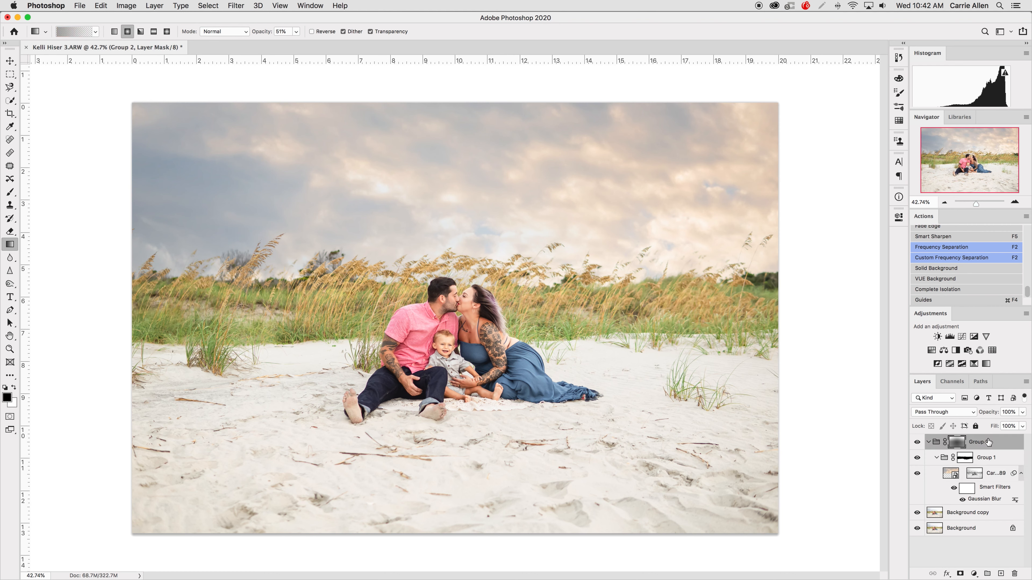
{"action": "left_click", "coordinate": [927, 443]}
{"action": "left_click_drag", "start_coordinate": [997, 443], "coordinate": [1002, 574]}
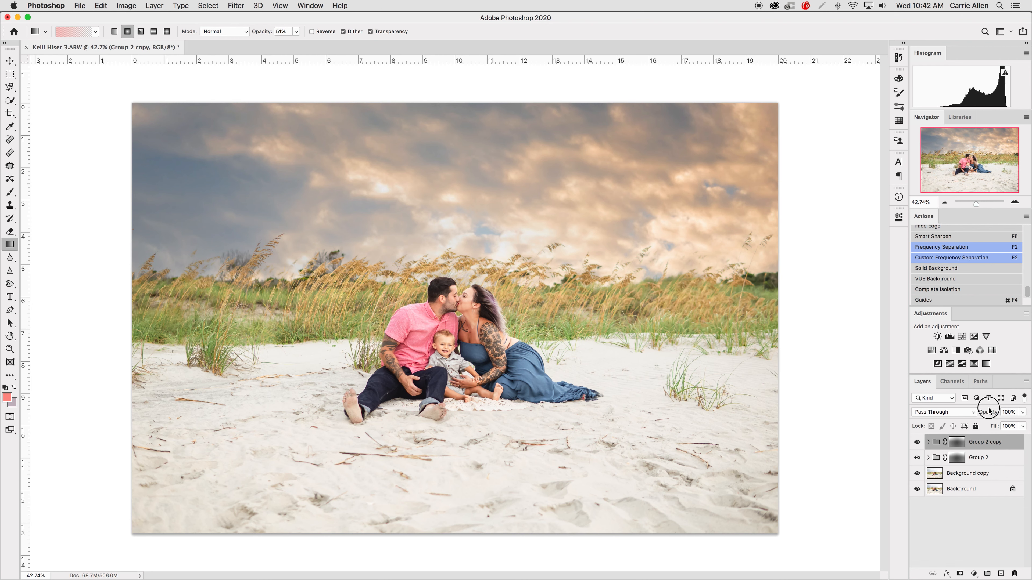
{"action": "left_click_drag", "start_coordinate": [988, 411], "coordinate": [862, 401]}
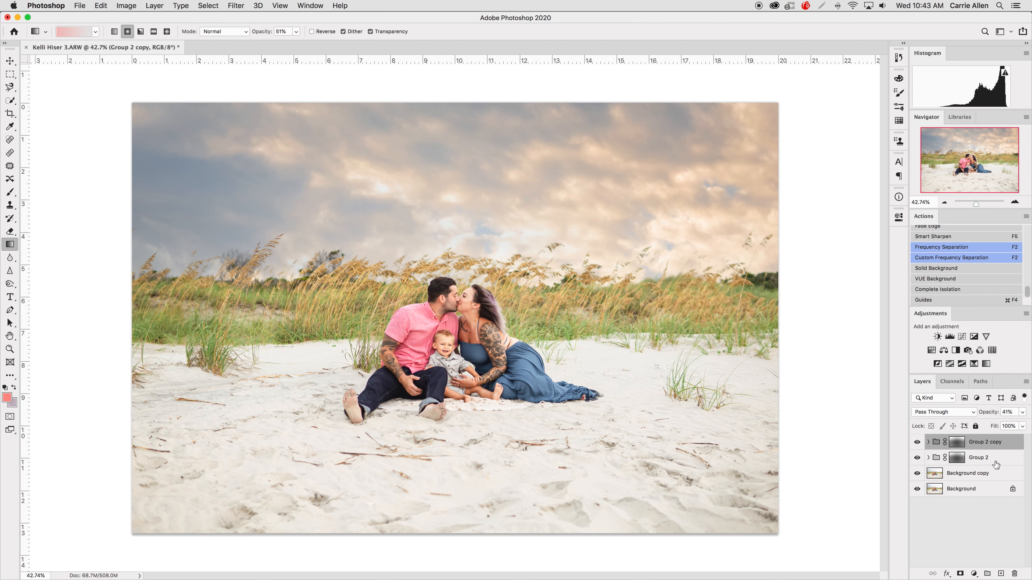
Step: Put both sky groups into one new group and toggle its visibility to compare the photo with and without the sky
{"action": "left_click", "coordinate": [984, 459], "text": "shift"}
{"action": "left_click", "coordinate": [988, 573]}
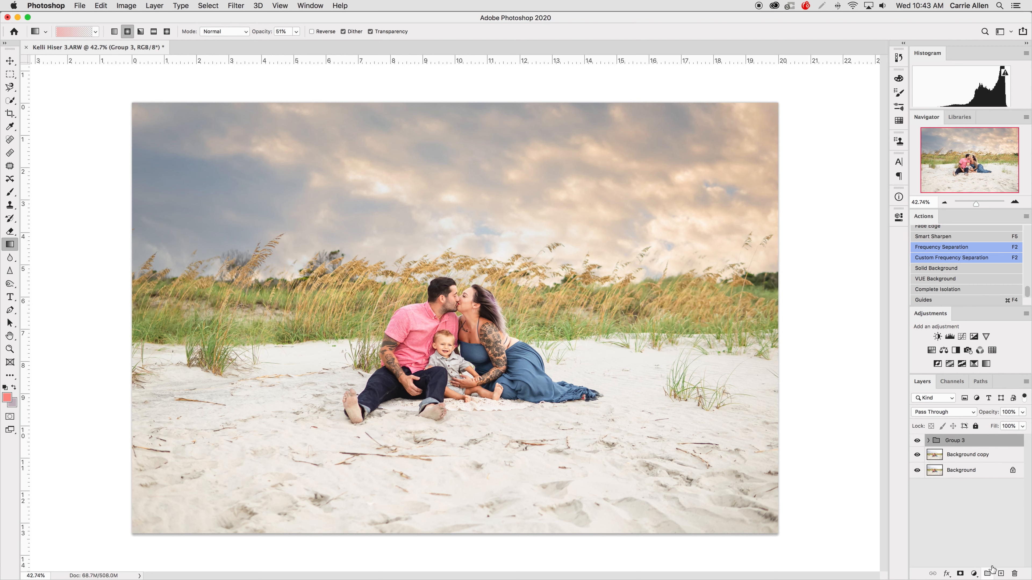
{"action": "left_click", "coordinate": [917, 440]}
{"action": "left_click", "coordinate": [917, 441]}
{"action": "left_click", "coordinate": [917, 441]}
{"action": "left_click", "coordinate": [918, 440]}
{"action": "left_click", "coordinate": [918, 440]}
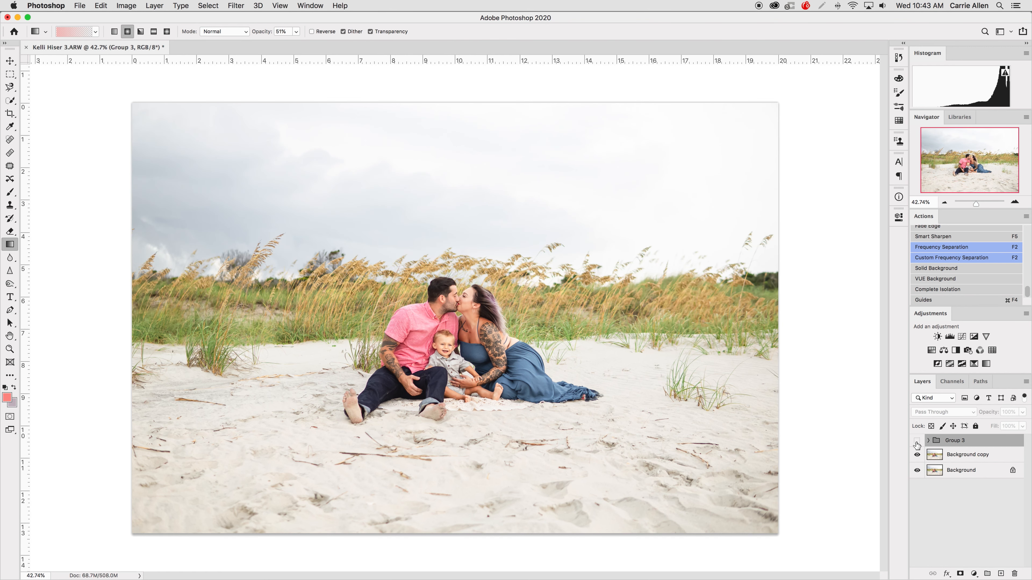
{"action": "left_click", "coordinate": [918, 441]}
{"action": "left_click", "coordinate": [917, 442]}
{"action": "left_click", "coordinate": [917, 441]}
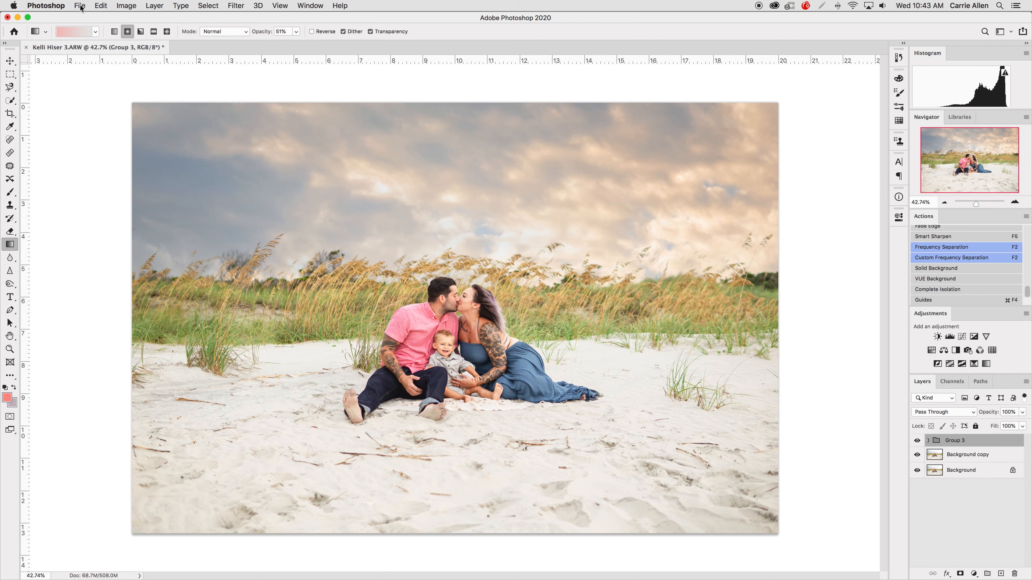
Step: Flatten the image into a single background layer
{"action": "left_click", "coordinate": [162, 4]}
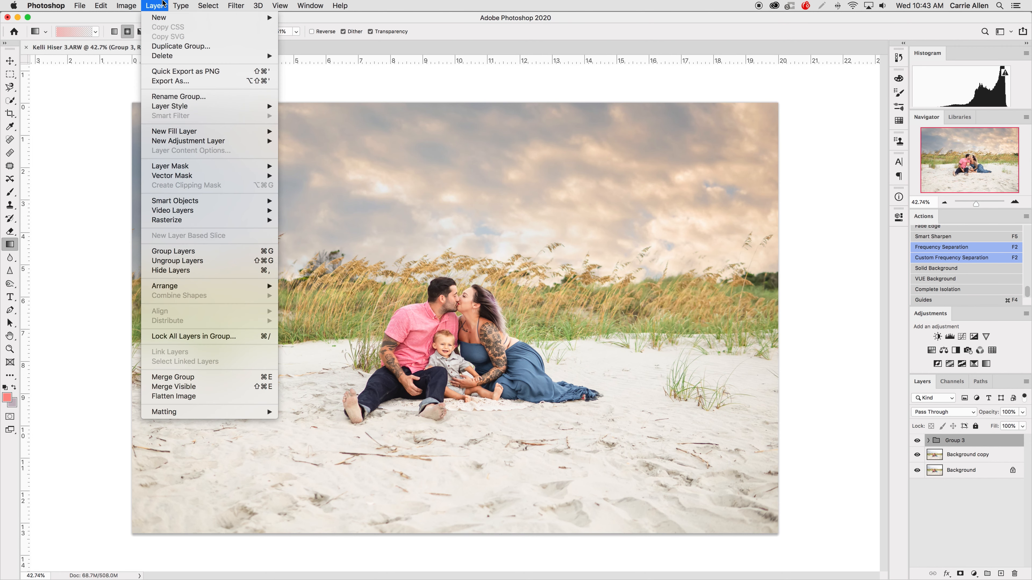
{"action": "left_click", "coordinate": [165, 397]}
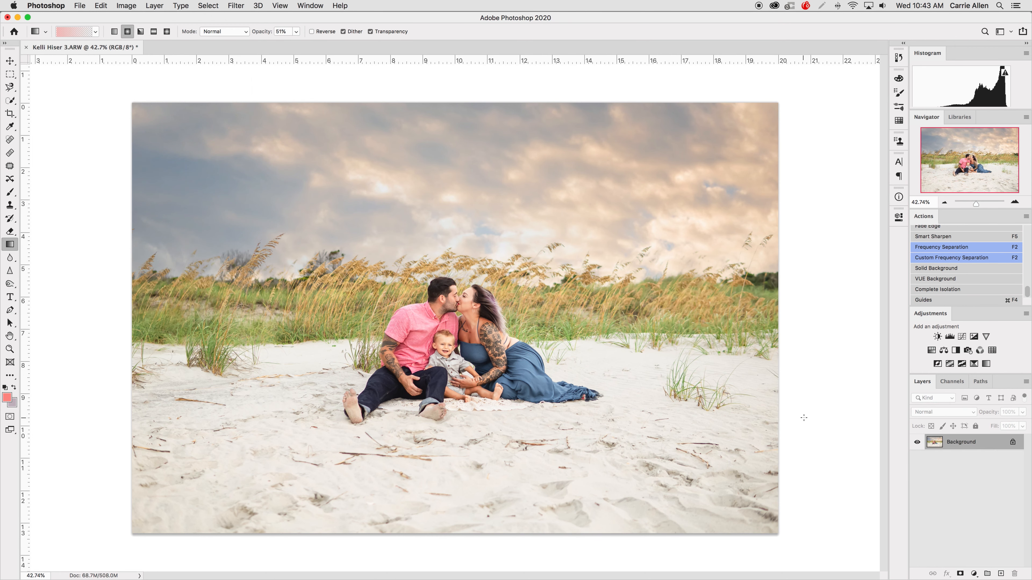